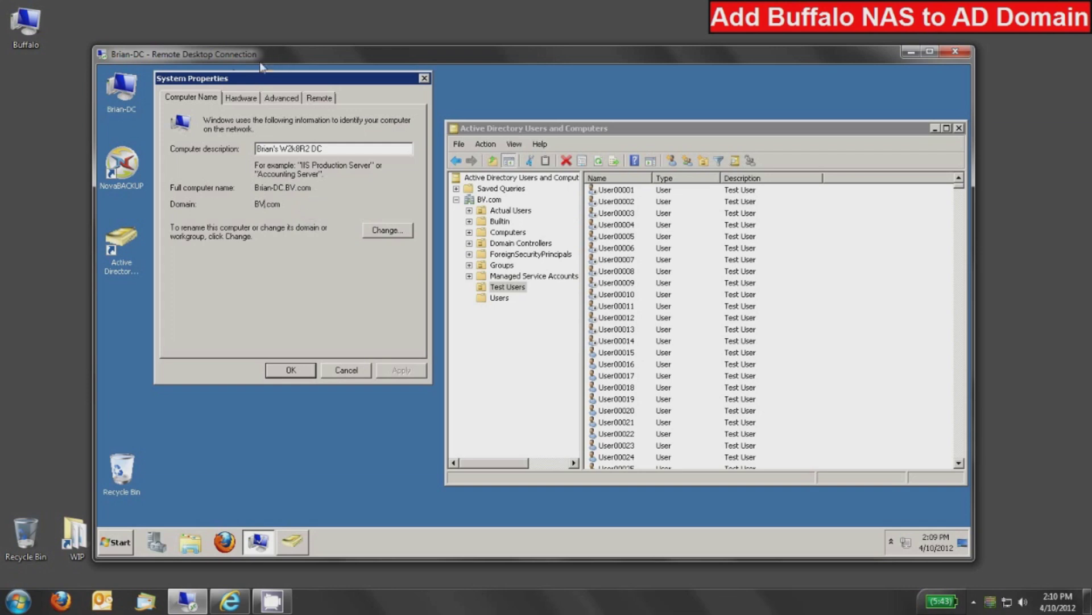
Step: Highlight and then clear the BV.com domain name on the domain controller's screen
double_click(272, 205)
left_click(262, 189)
mouse_move(960, 189)
left_mouse_down()
mouse_move(968, 463)
mouse_move(958, 182)
left_mouse_up()
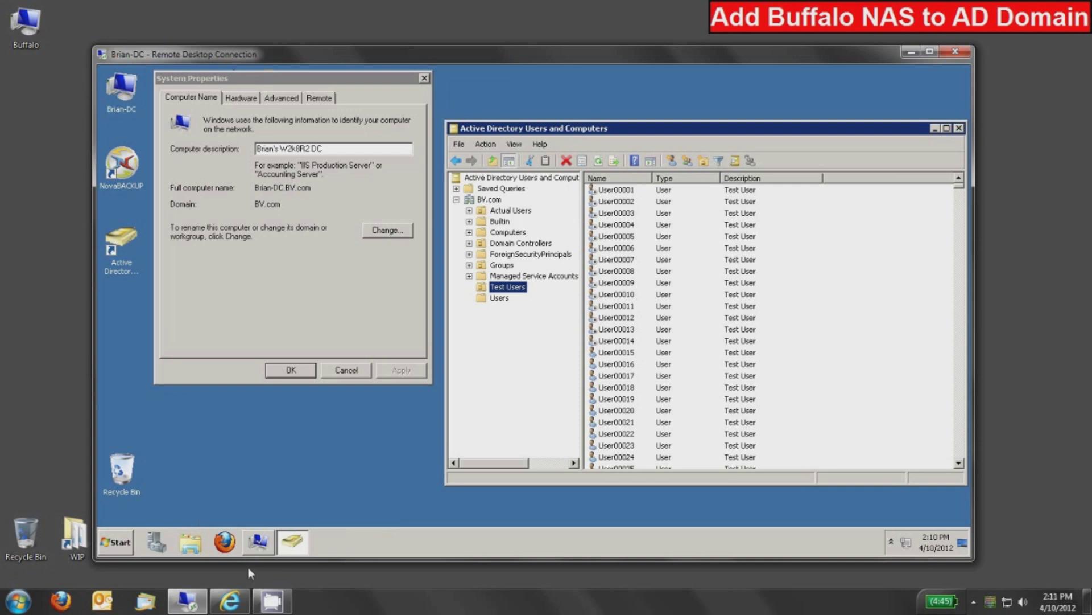
Step: Log in to the TeraStation web admin with the administrator credentials
left_click(230, 600)
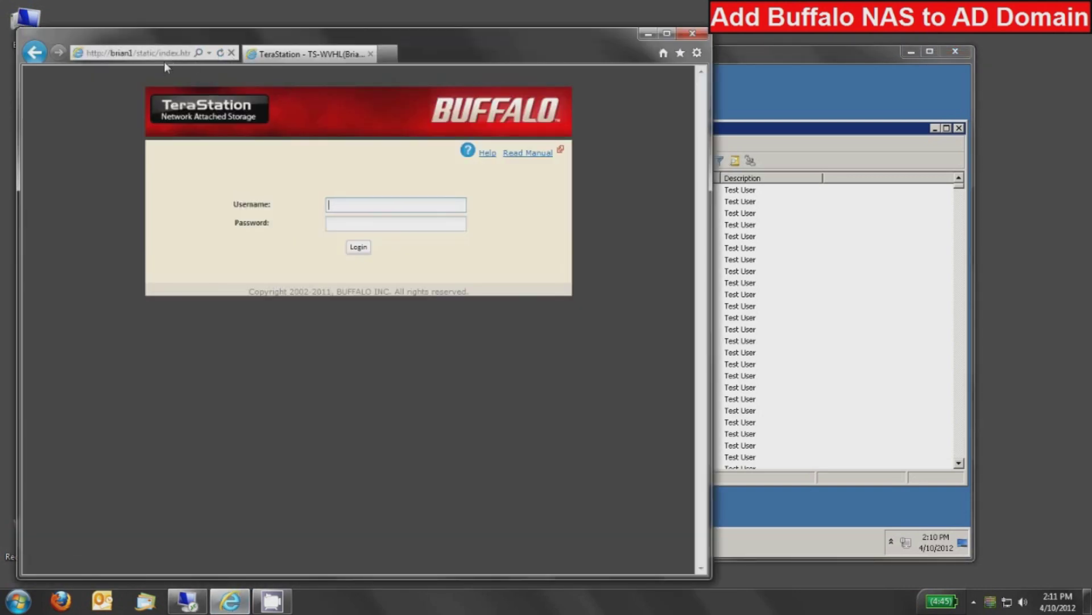
type("adm")
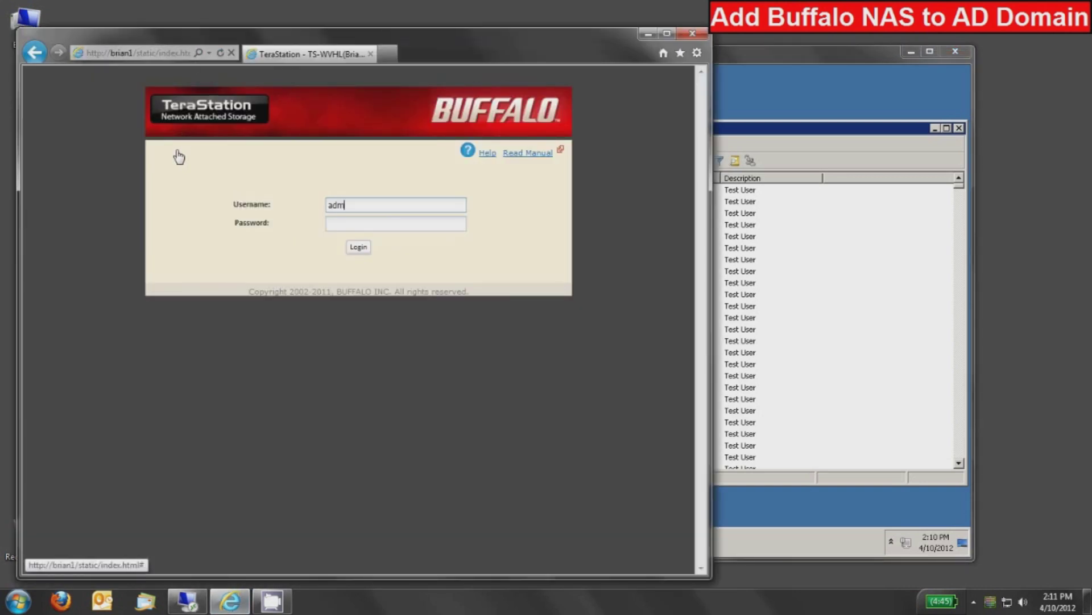
type("passw")
key("Return")
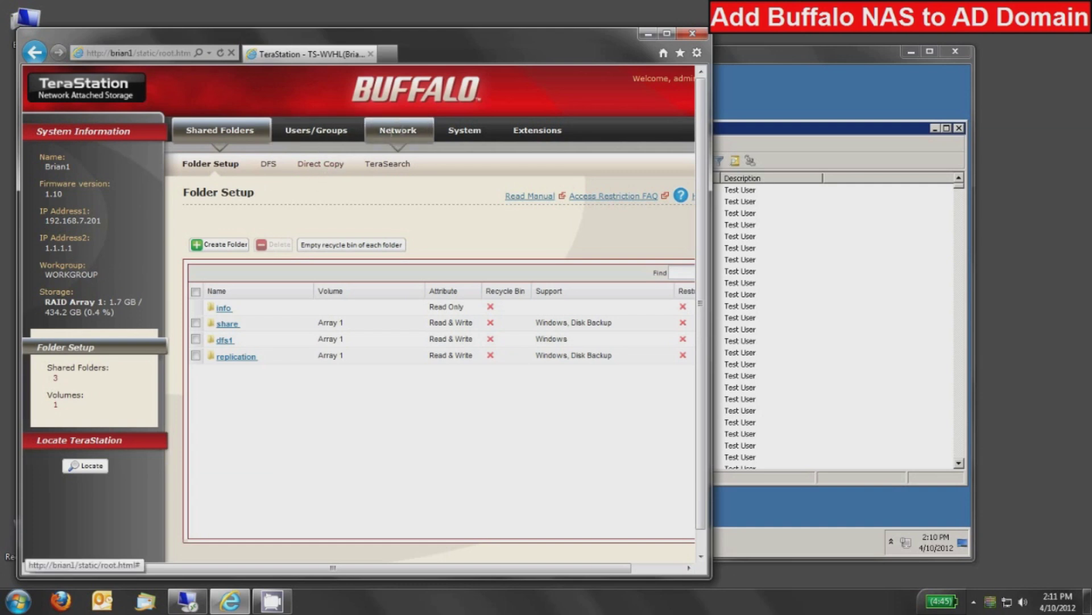
Step: Open the TeraStation's Network Settings page to view its DNS servers
left_click(401, 128)
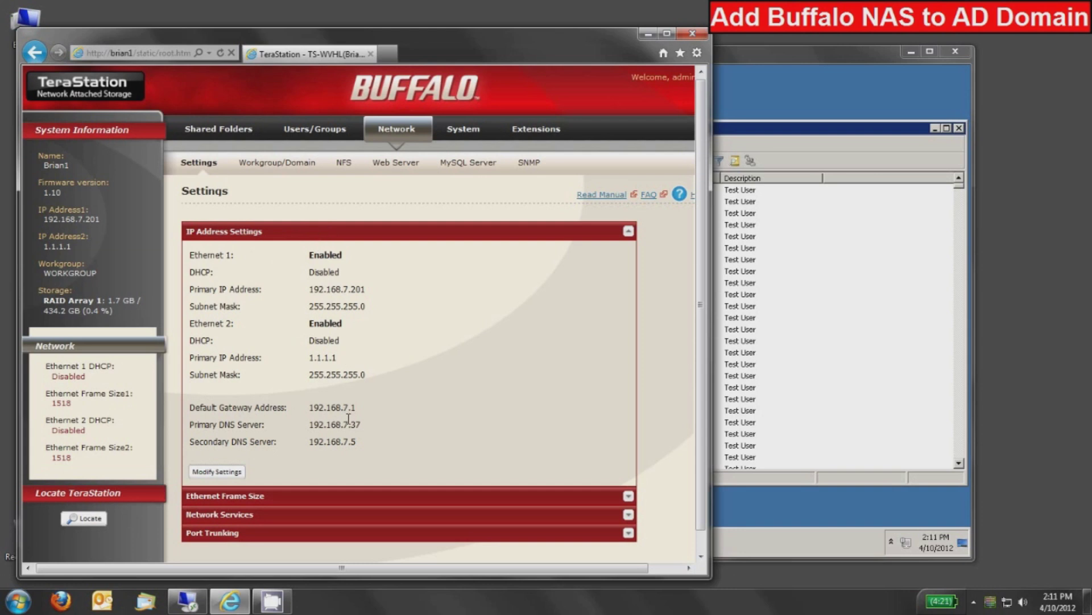
Step: Switch the Workgroup/Domain setting to Active Directory, then bring the domain controller's desktop forward
left_click(278, 165)
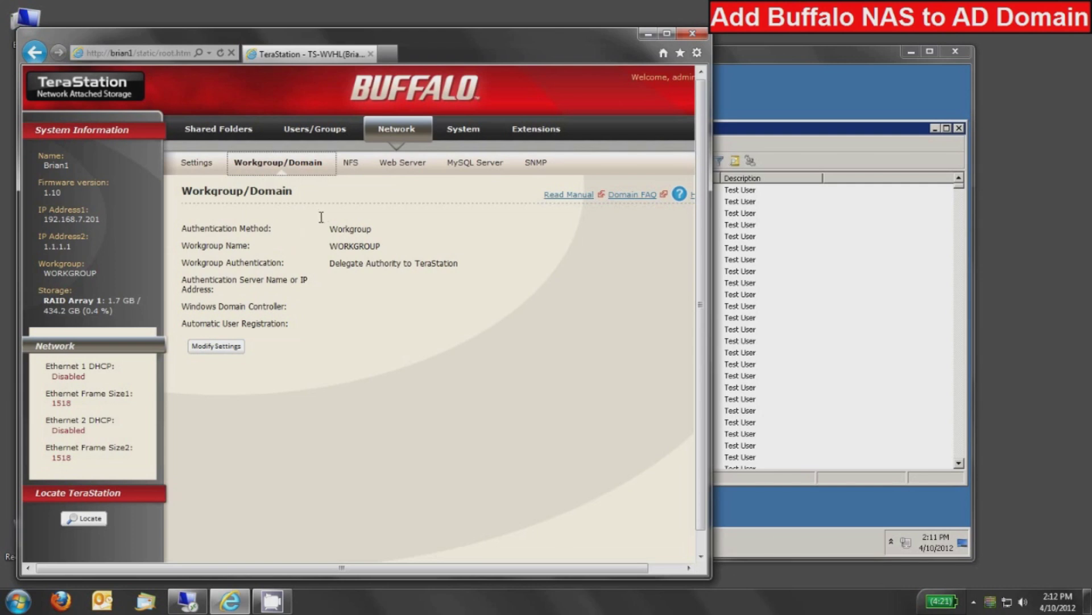
left_click(219, 348)
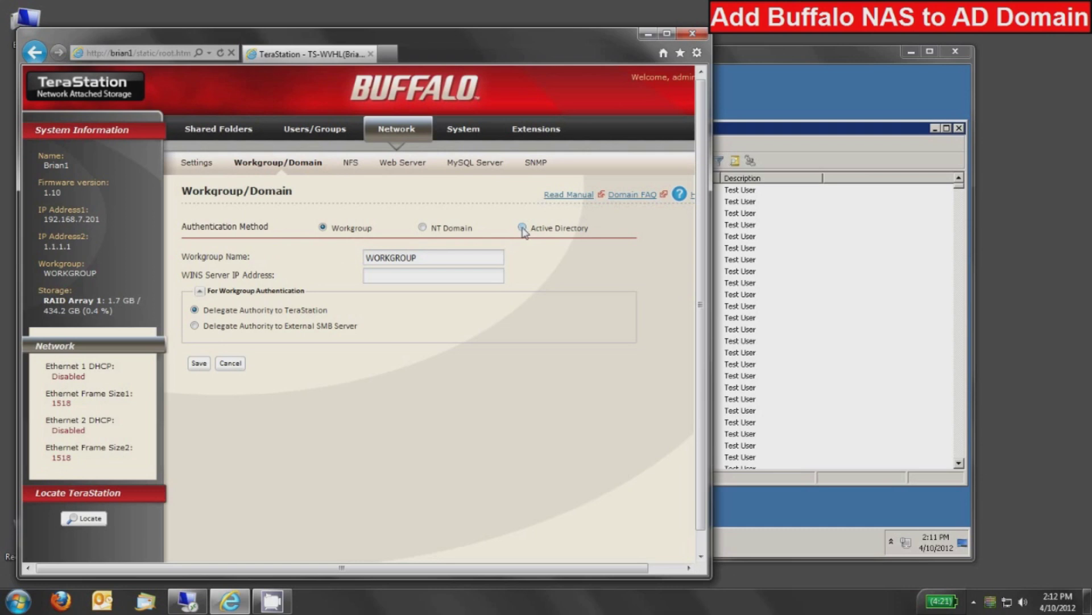
left_click(523, 228)
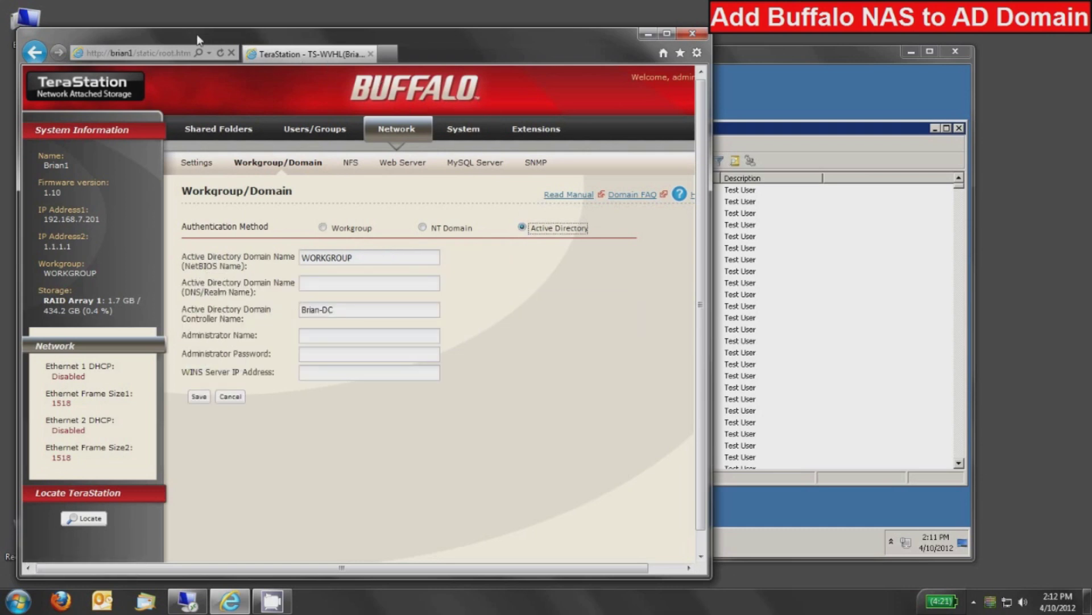
left_click_drag(202, 40, 621, 32)
left_click_drag(371, 56, 308, 45)
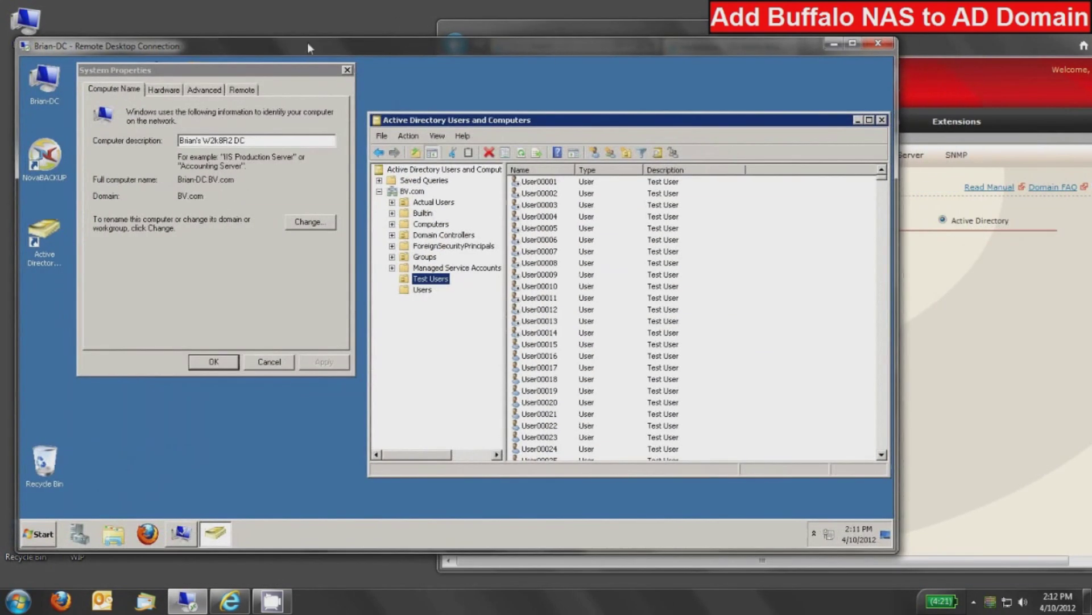
Step: Replace WORKGROUP with NetBIOS name BV and enter DNS realm BV.com
left_click(917, 33)
left_click_drag(917, 33, 788, 40)
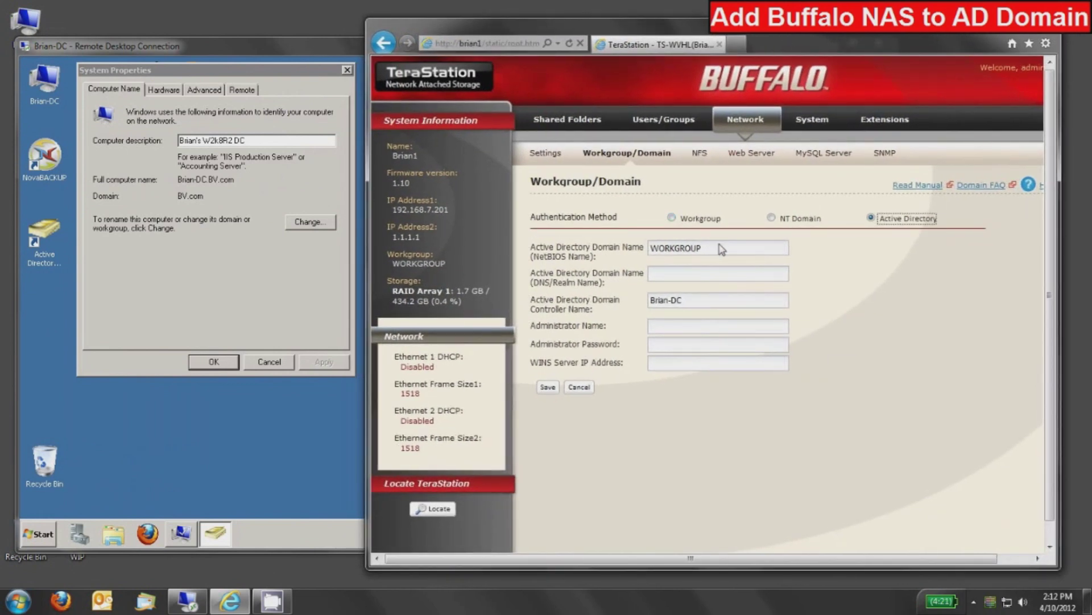
left_click_drag(722, 253, 647, 250)
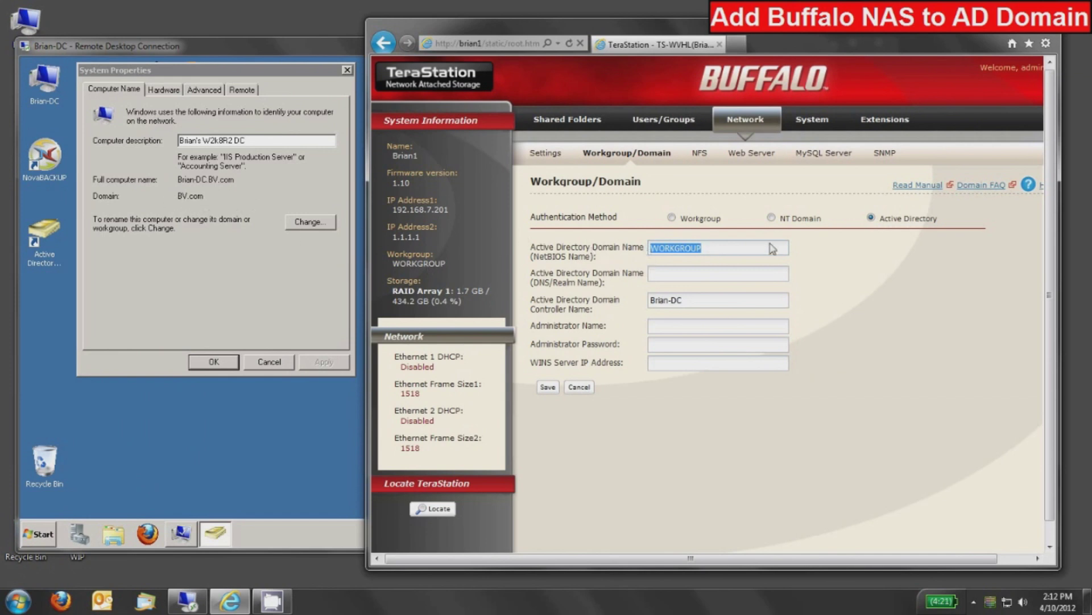
type("BV")
left_click(659, 276)
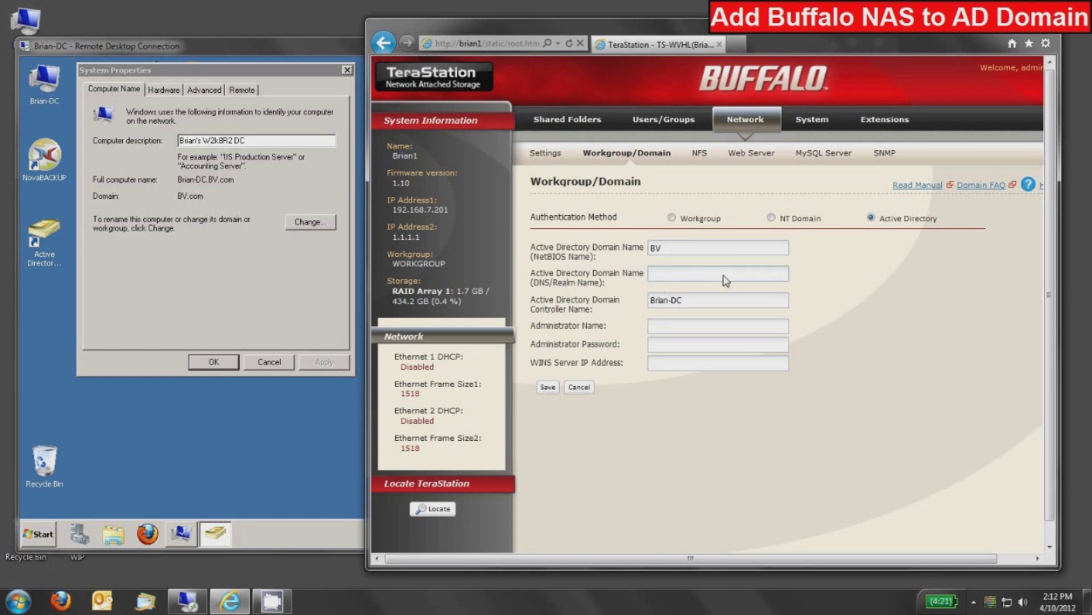
type("BV.com")
Step: Enter Administrator as the domain admin name with its password, and save the domain settings
left_click(705, 308)
left_click(664, 324)
type("Administrator")
key("Tab")
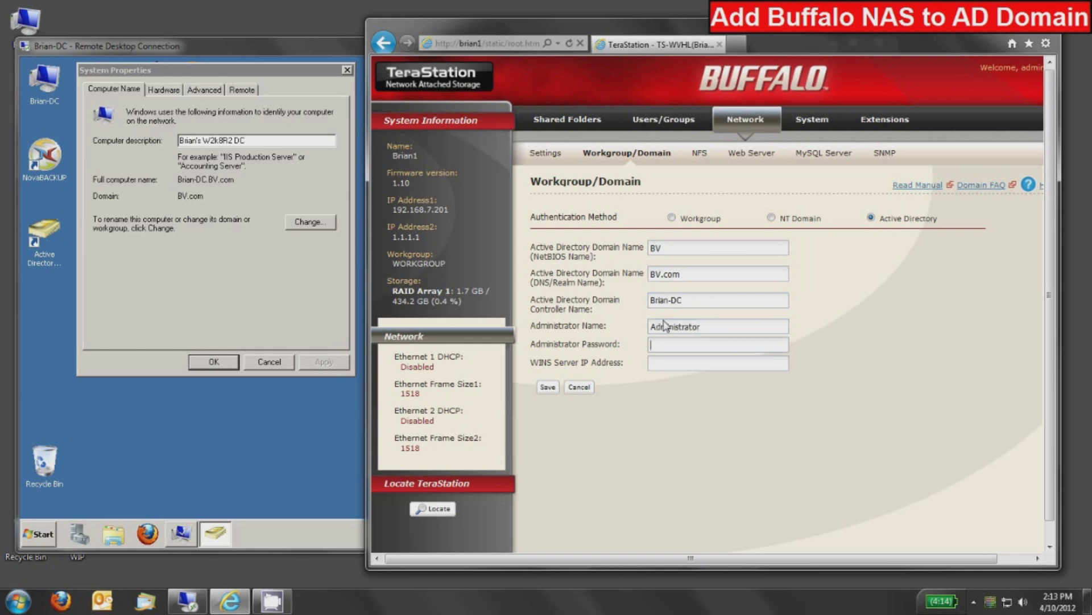
type("••••••")
left_click(548, 387)
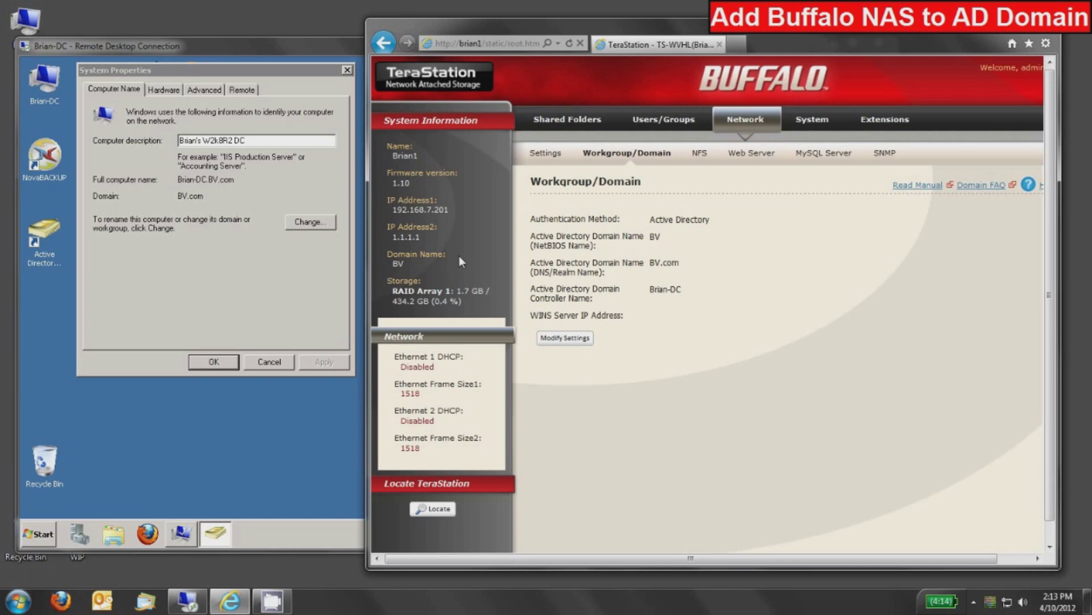
Step: Show the BV Domain Users list under Users/Groups
left_click(661, 121)
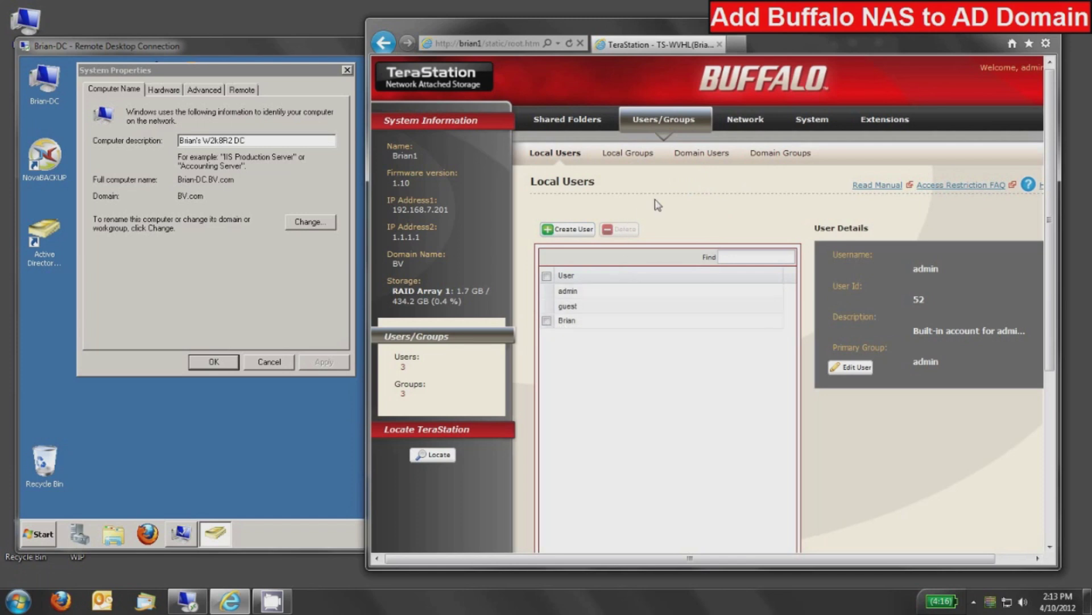
left_click(701, 153)
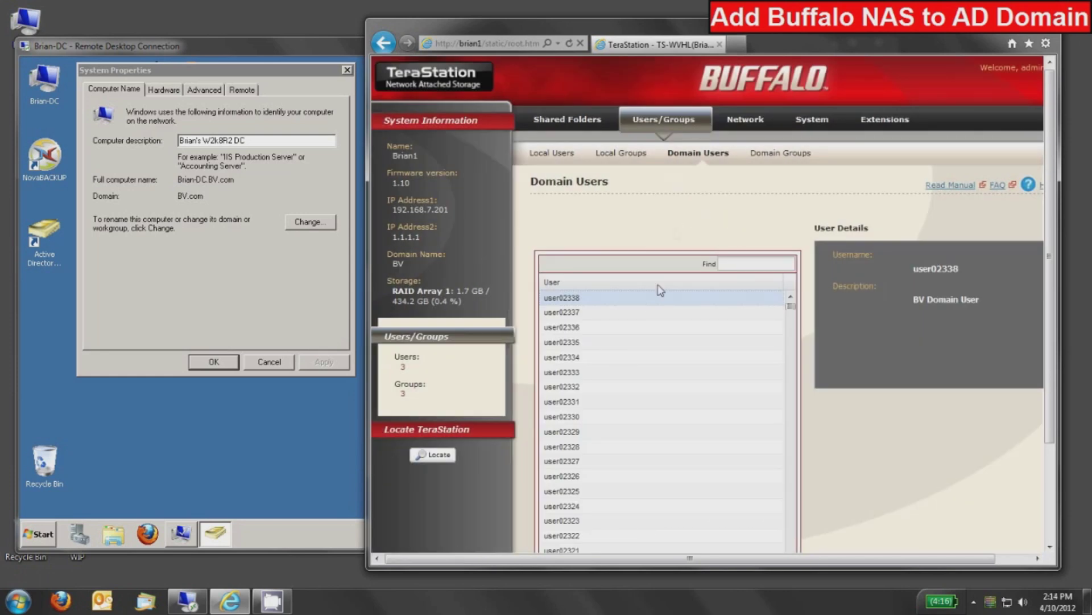
Step: Browse the domain user list and search for user00010
scroll(821, 355, "down", 2)
scroll(709, 307, "down", 10)
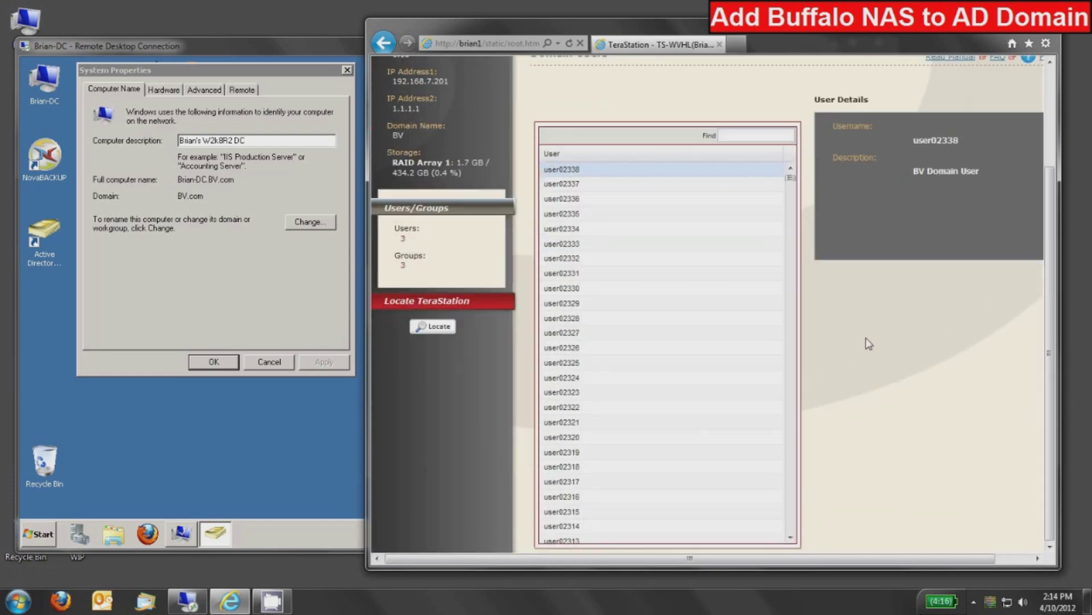
scroll(715, 291, "down", 20)
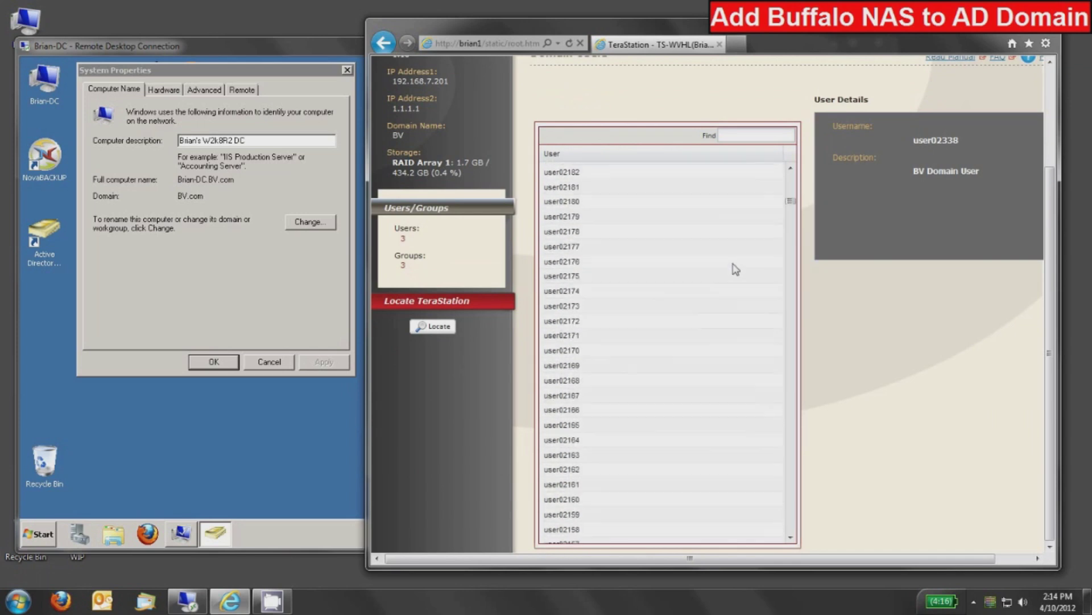
left_click_drag(791, 202, 790, 527)
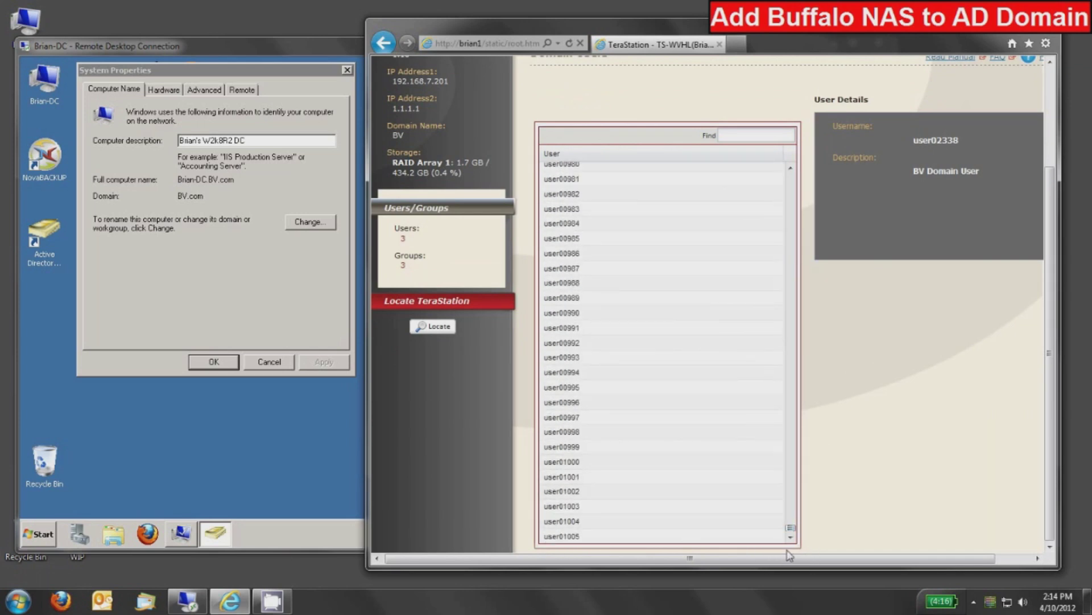
left_click_drag(791, 532, 791, 178)
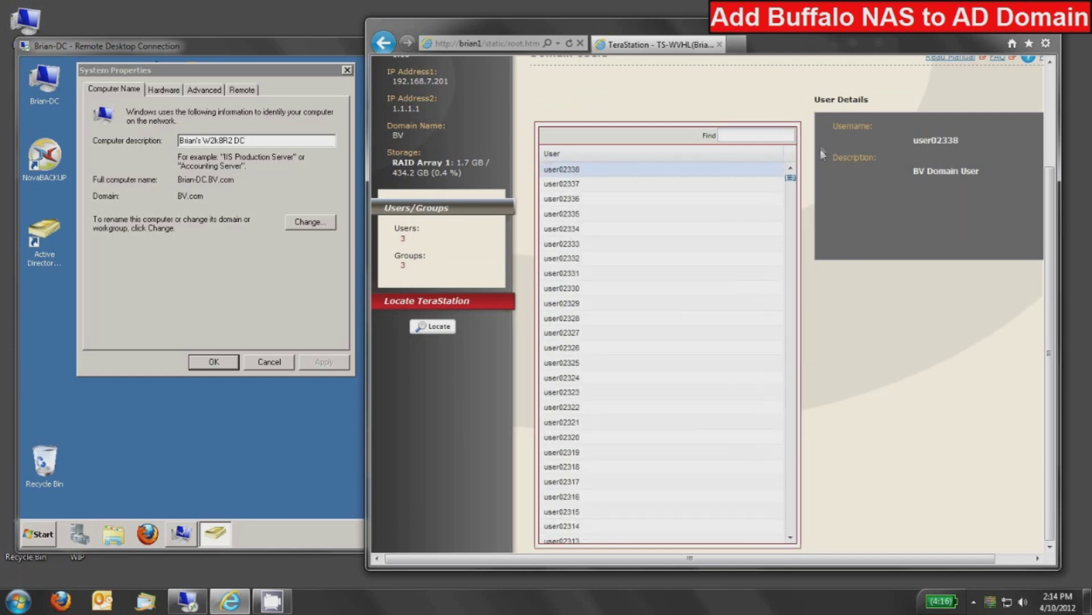
left_click(770, 139)
type("us")
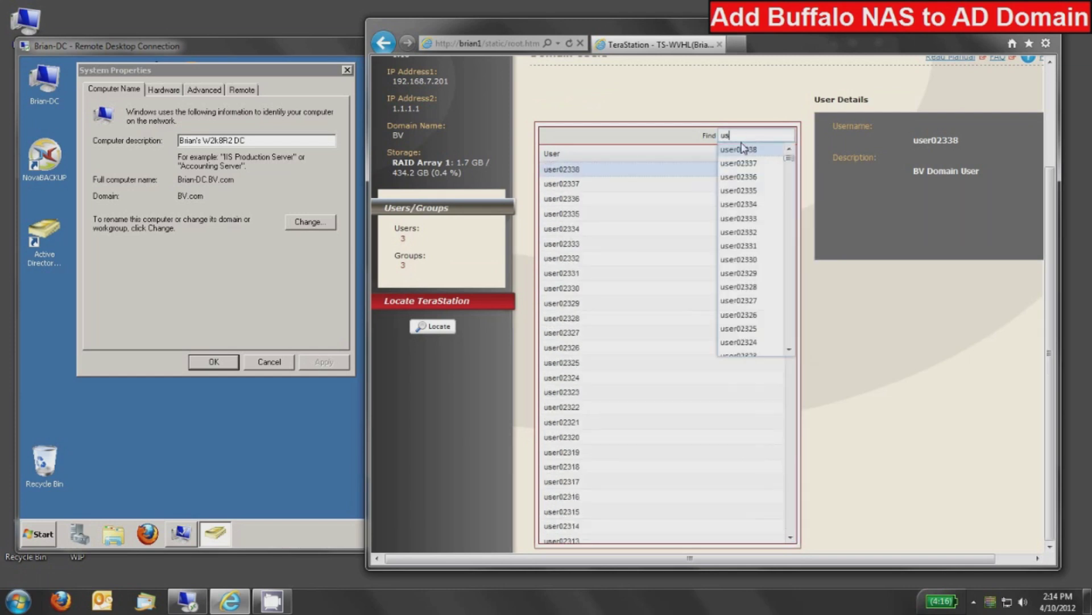
type("er00010")
key("Return")
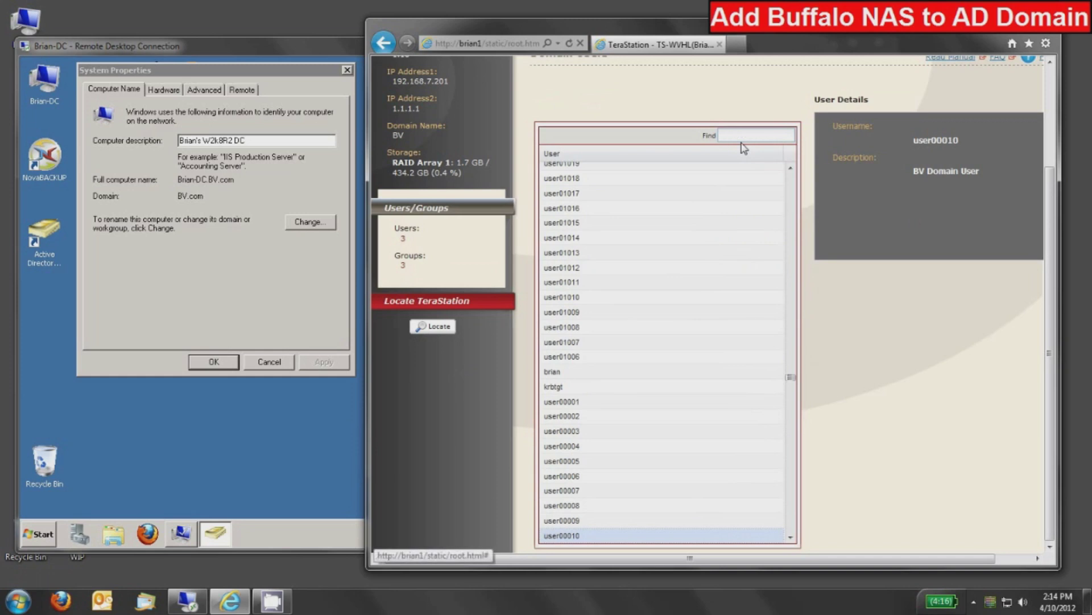
scroll(791, 383, "down", 2)
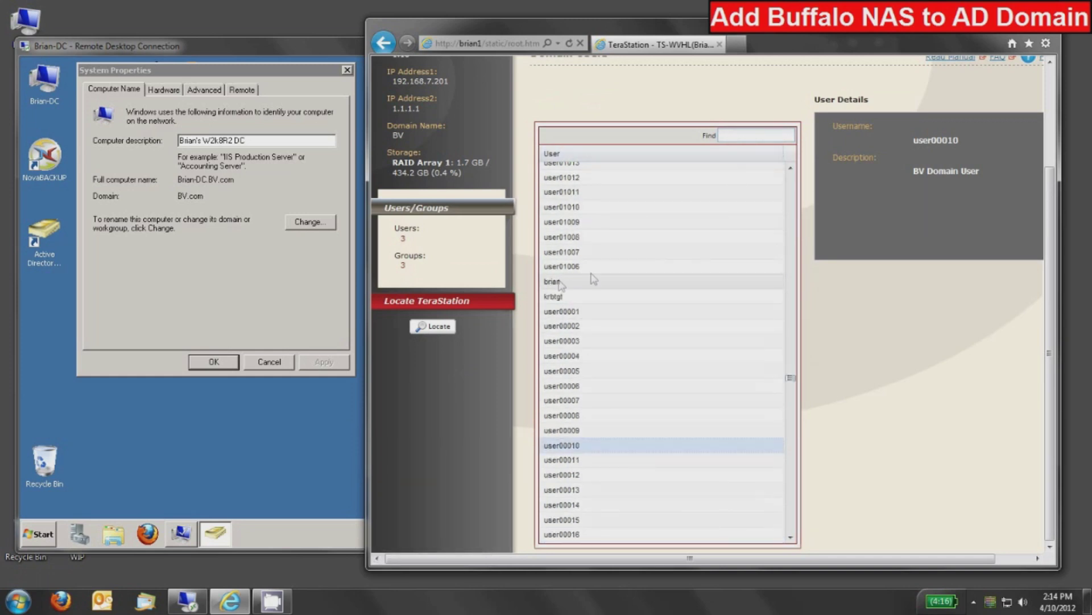
Step: Sort the domain users by name and find domain user brian
left_click(622, 153)
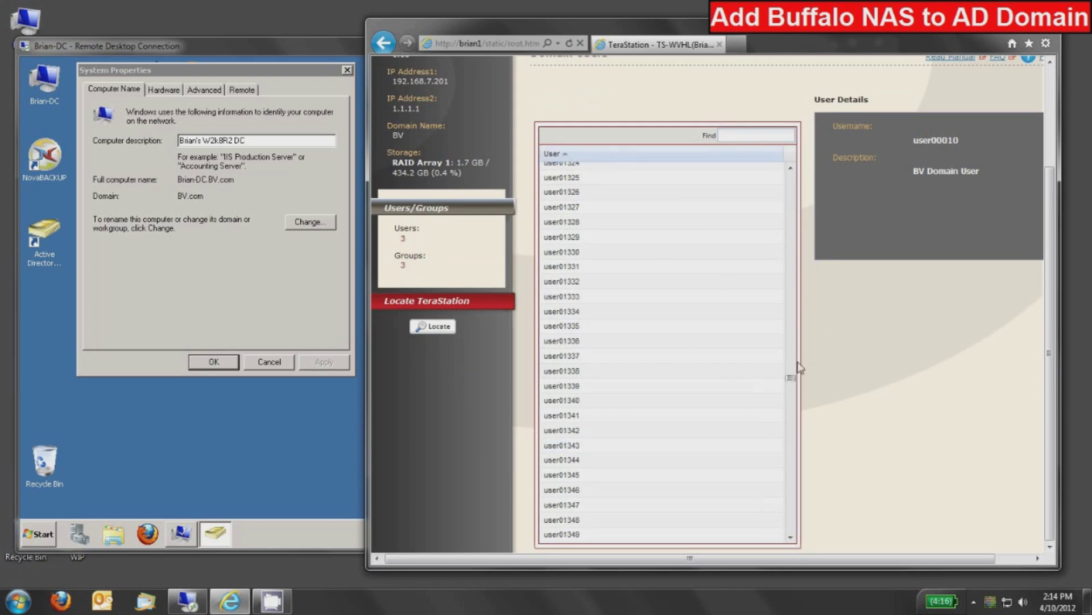
left_click(741, 140)
type("br")
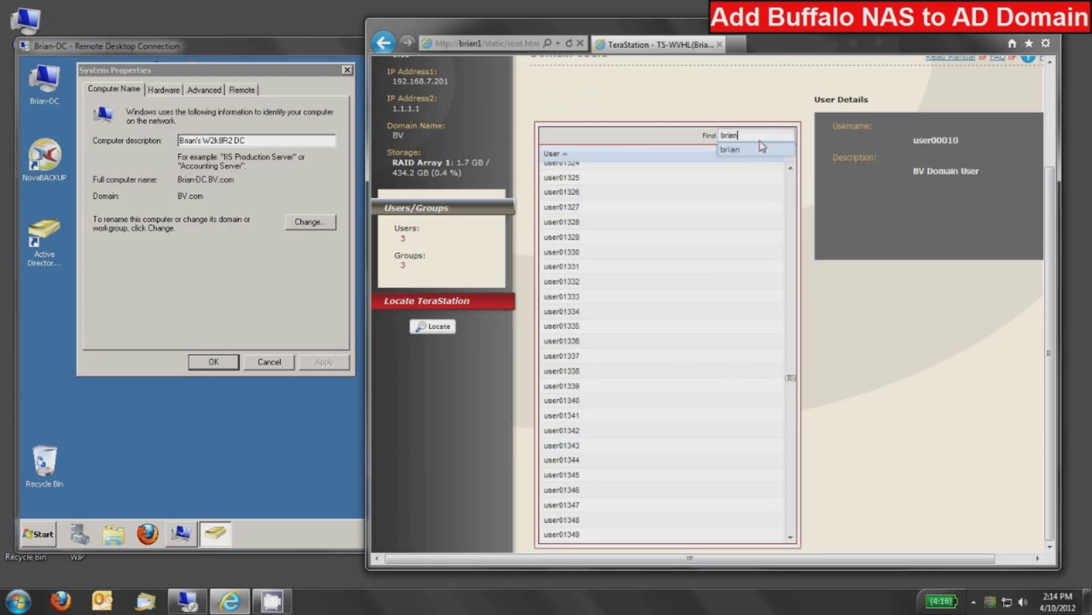
type("ian")
left_click(761, 148)
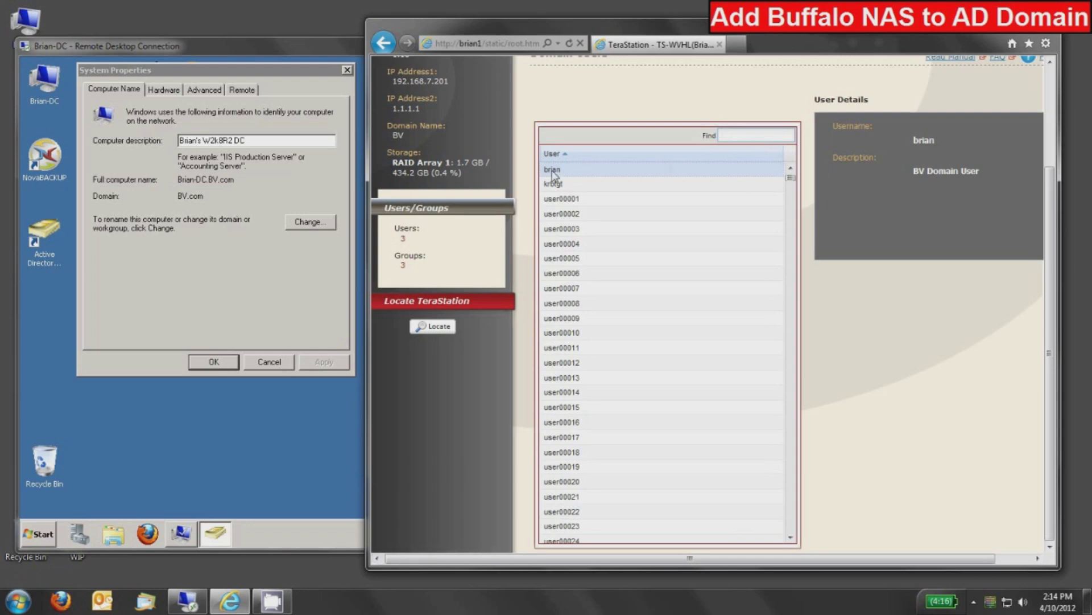
scroll(842, 316, "up", 3)
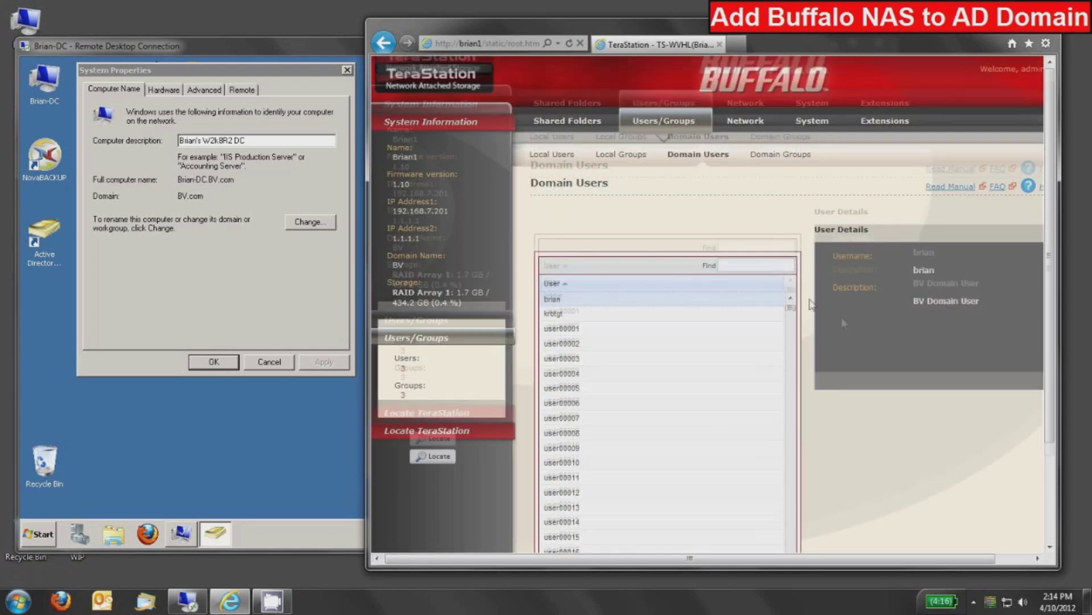
left_click(778, 159)
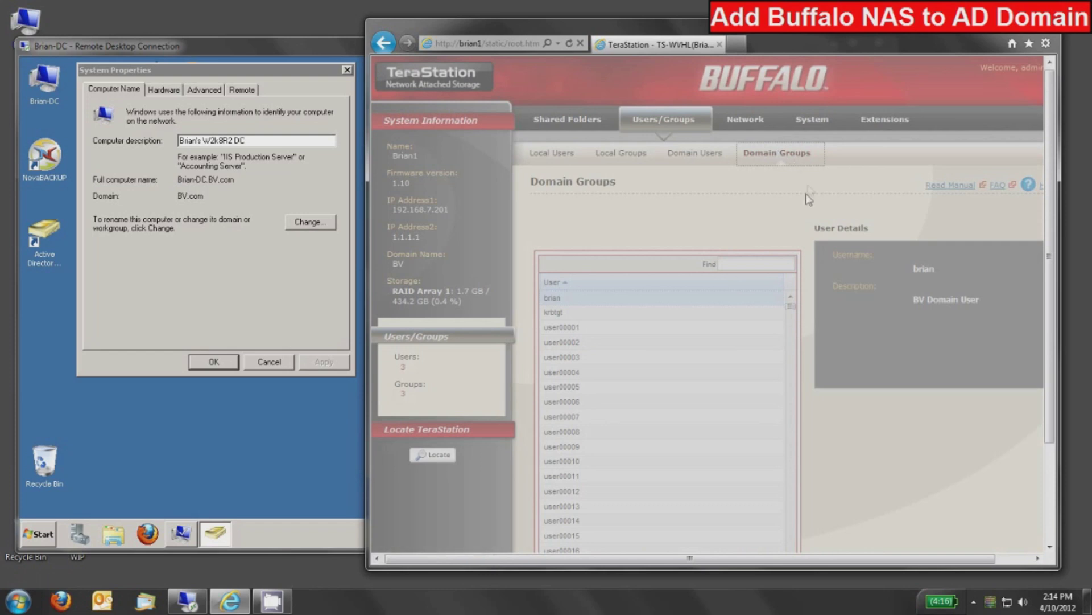
Step: Review the BV domain groups, then return to the Shared Folders Folder Setup page
scroll(719, 296, "down", 3)
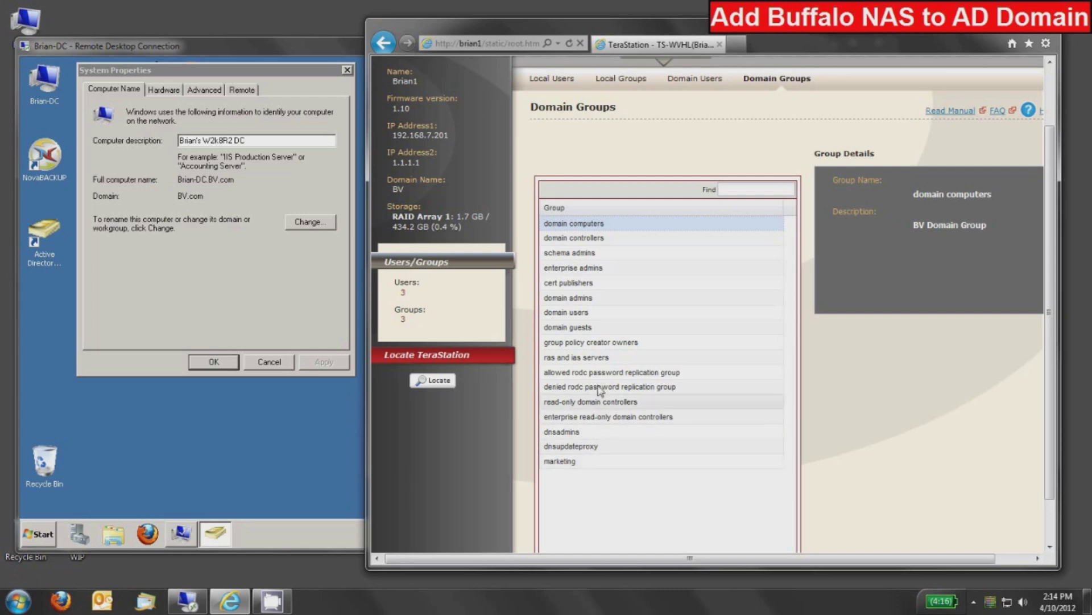
scroll(629, 274, "up", 3)
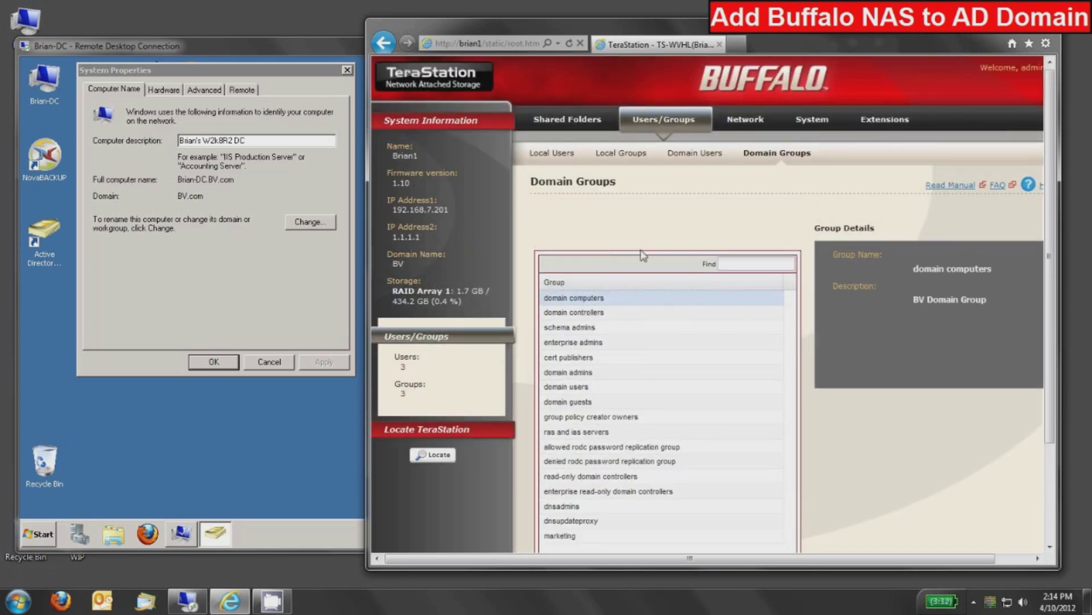
left_click(571, 126)
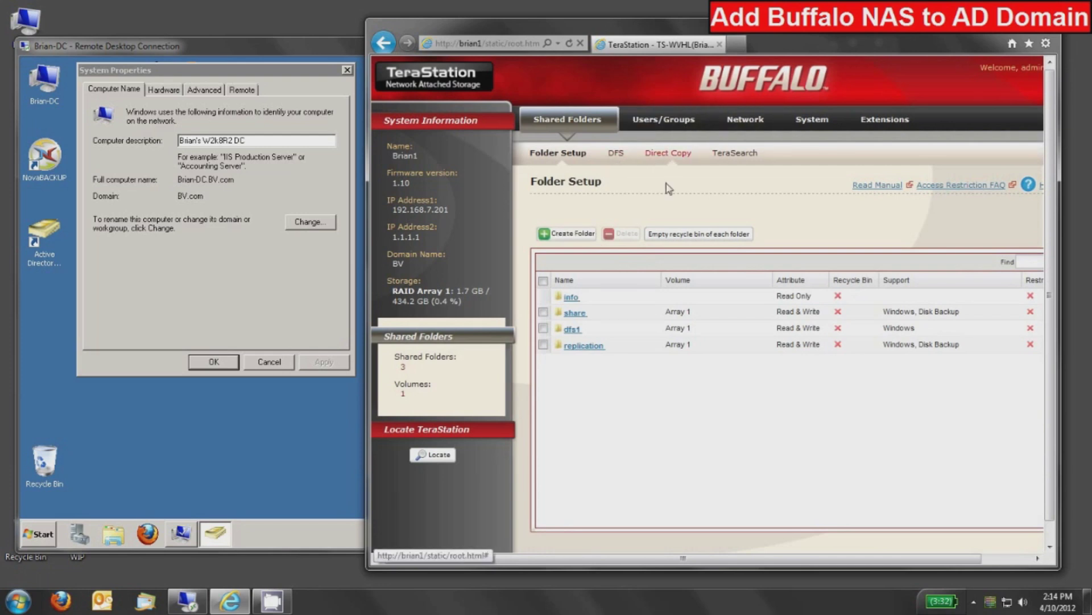
Step: Create shared folder domain_test with access restrictions on, and show its Domain Users permissions
left_click(572, 234)
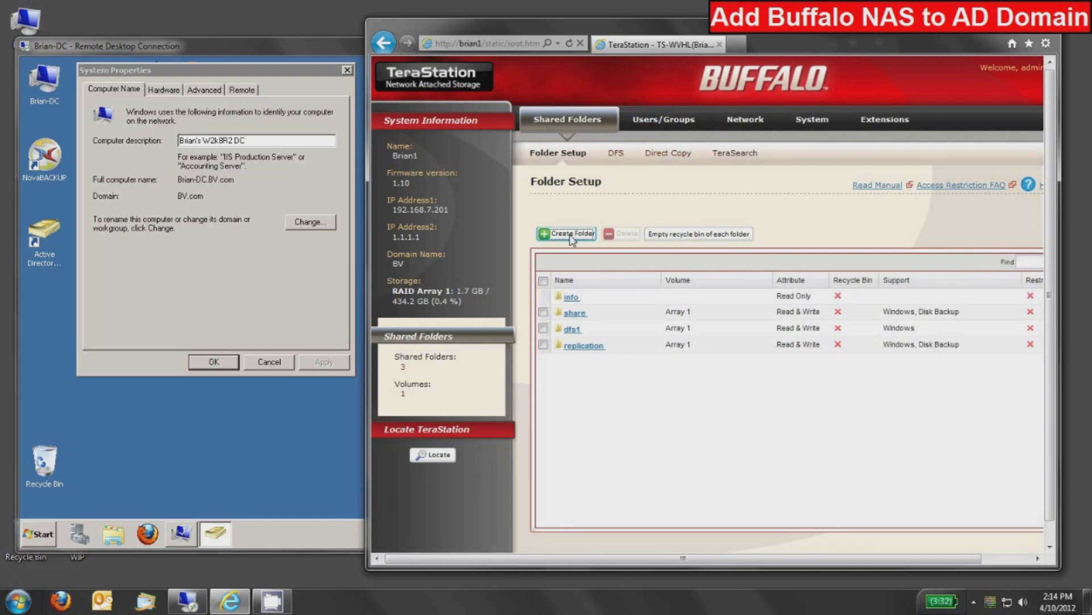
left_click(684, 243)
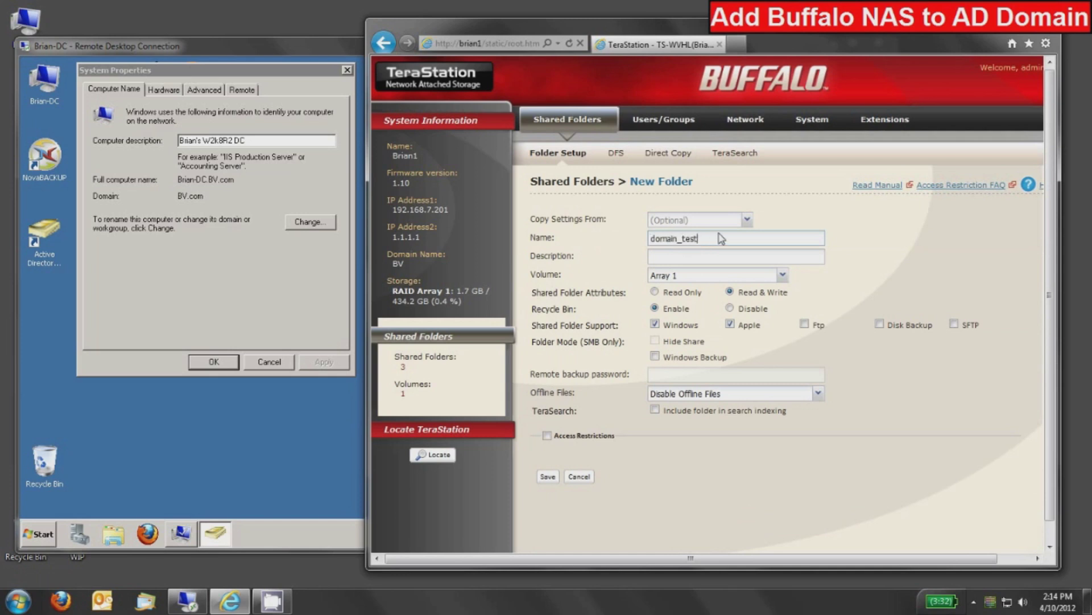
left_click(547, 436)
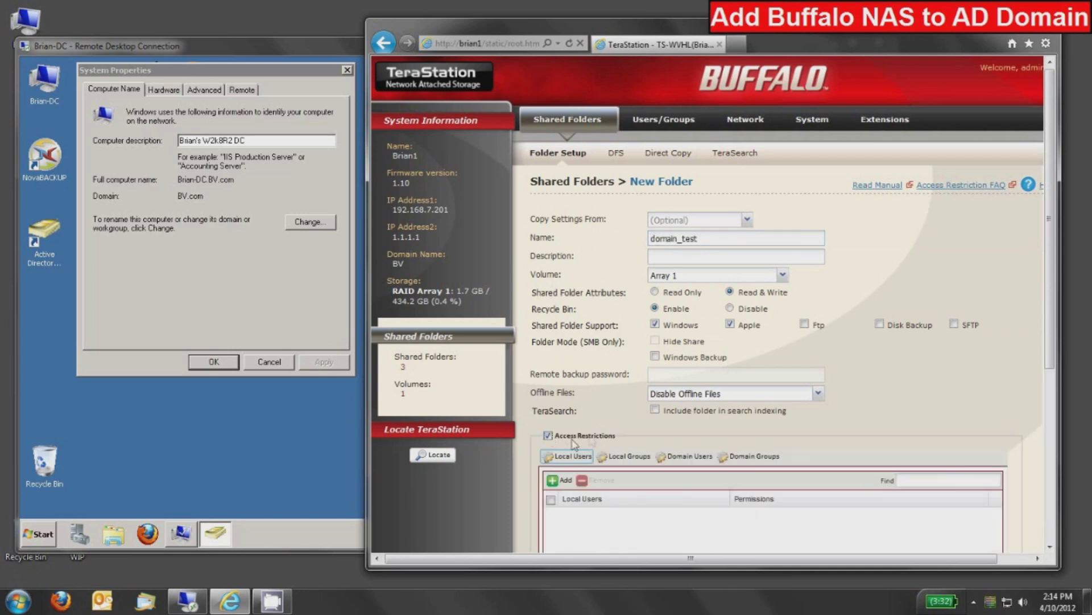
scroll(631, 415, "down", 3)
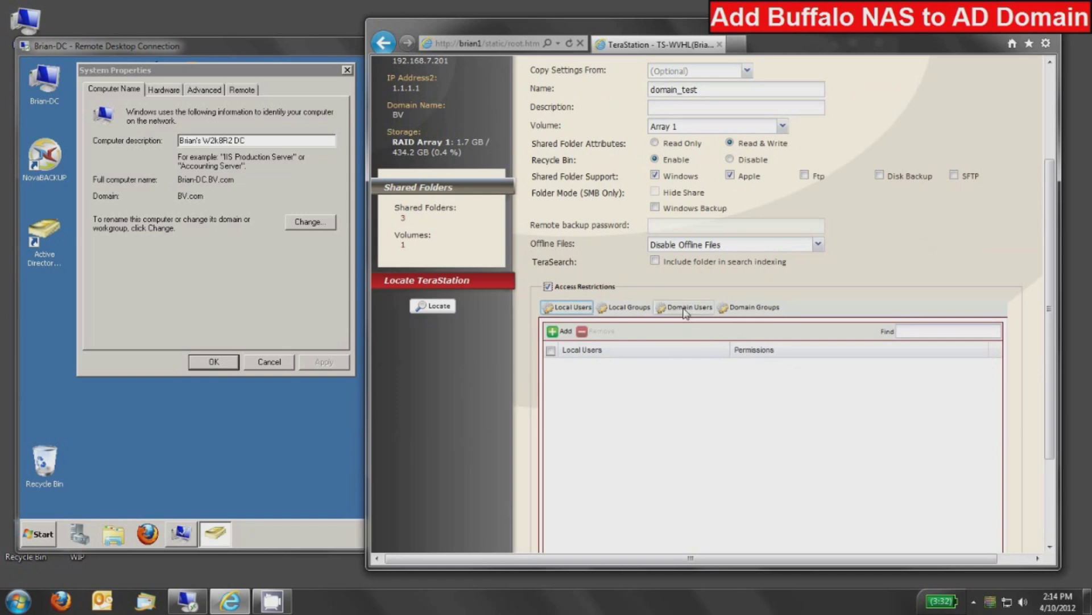
left_click(685, 312)
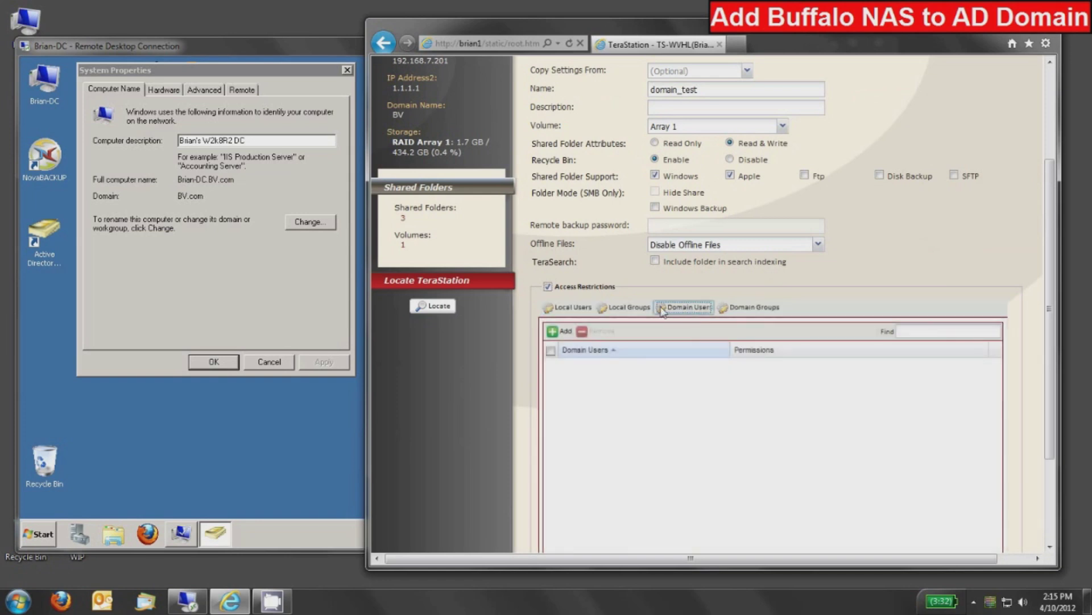
left_click(562, 333)
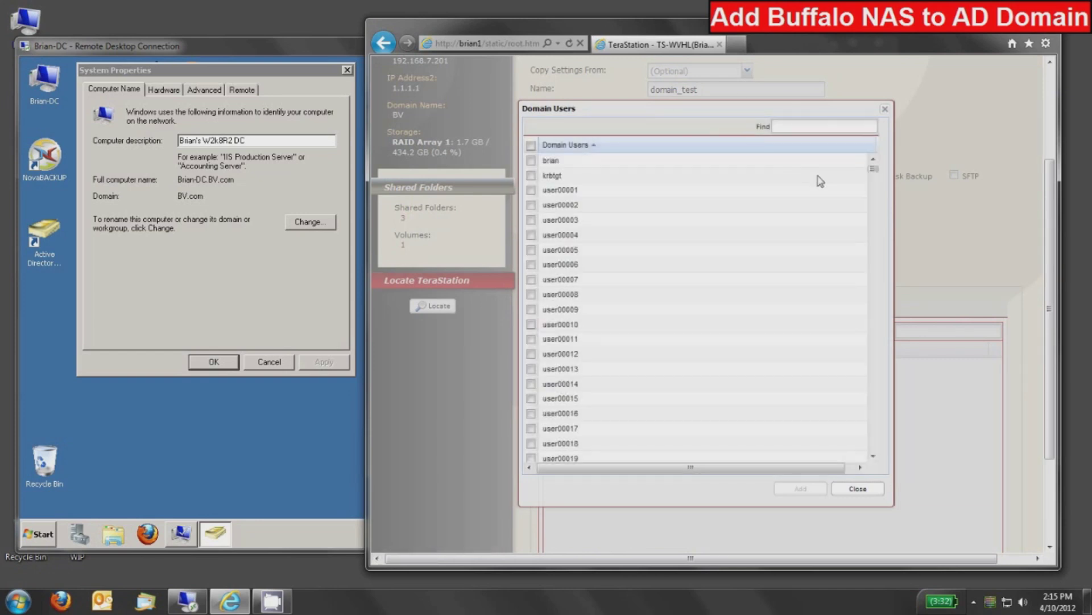
Step: Select domain users brian, user00002 and user00003 for access to domain_test
left_click(819, 130)
type("brian")
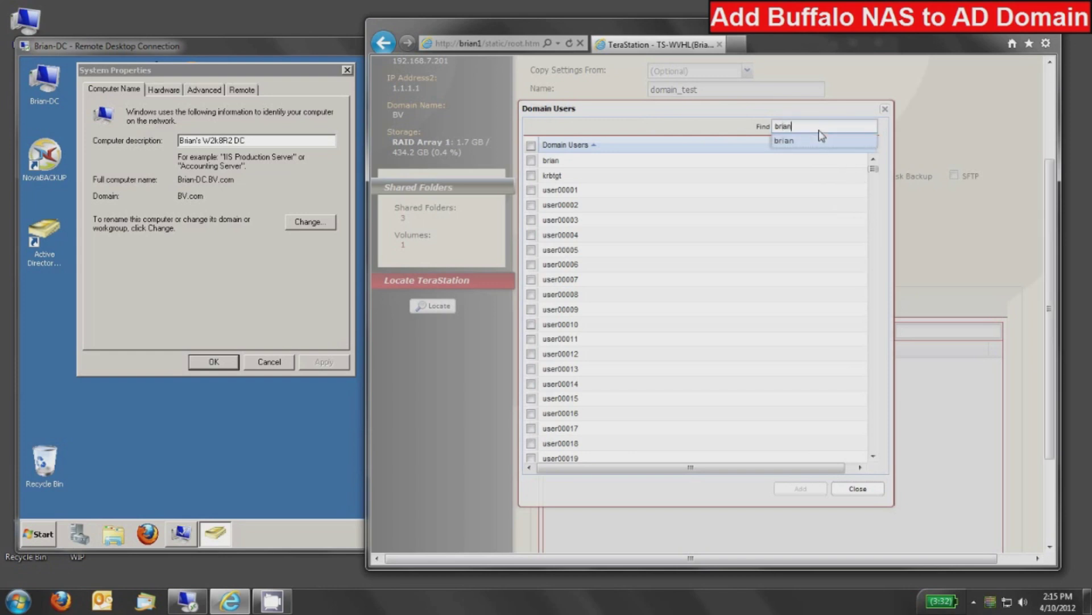
key("Return")
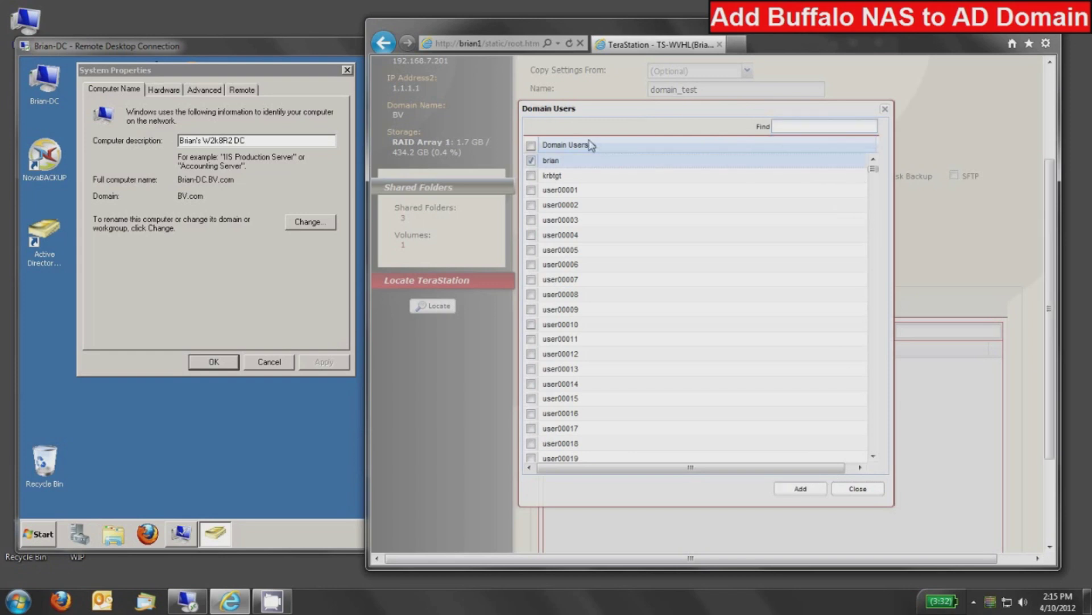
left_click(592, 146)
left_click_drag(873, 174, 876, 483)
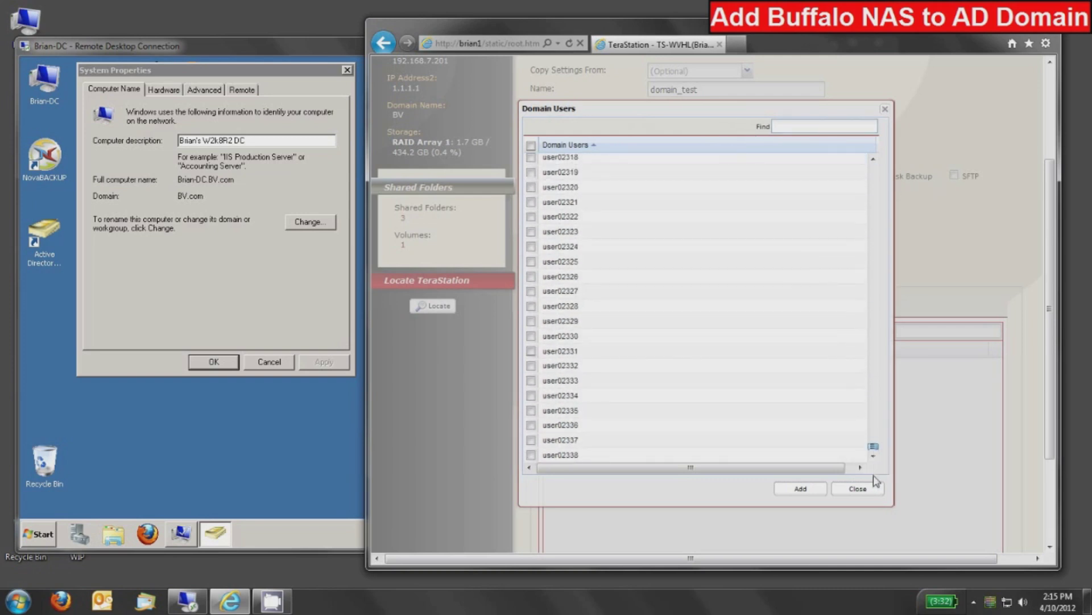
left_click_drag(876, 478, 869, 108)
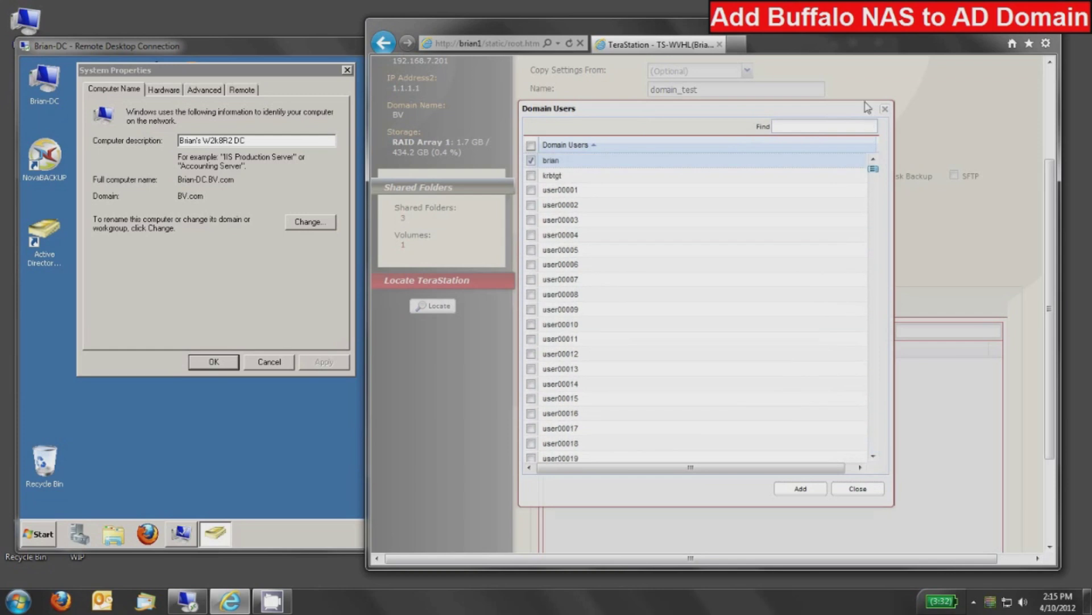
left_click(531, 205)
left_click(531, 220)
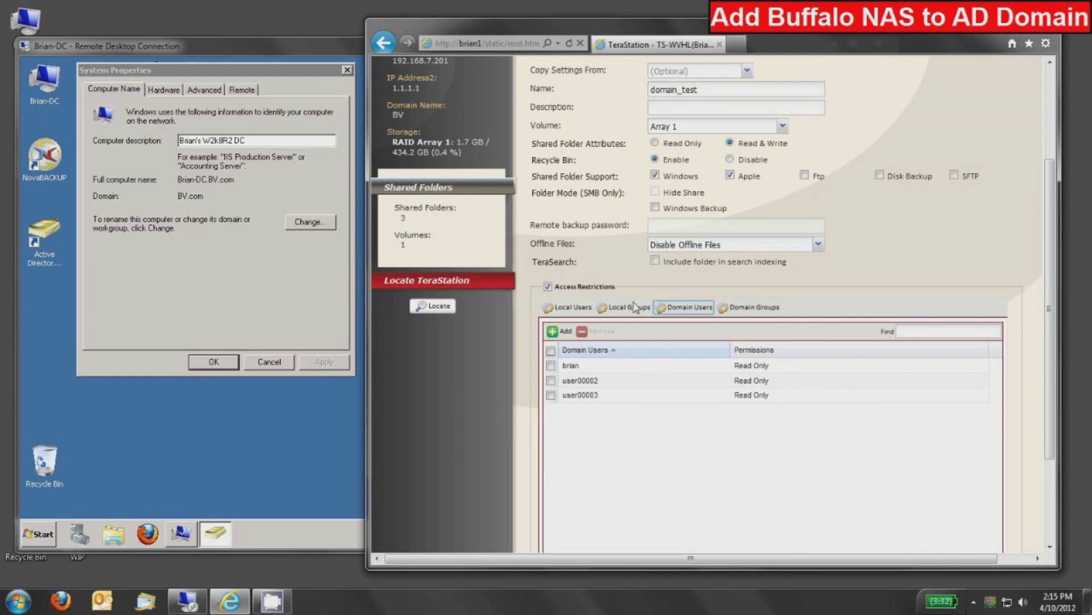
Step: Grant brian and user00003 Read & Write on domain_test and save the folder
left_click(760, 366)
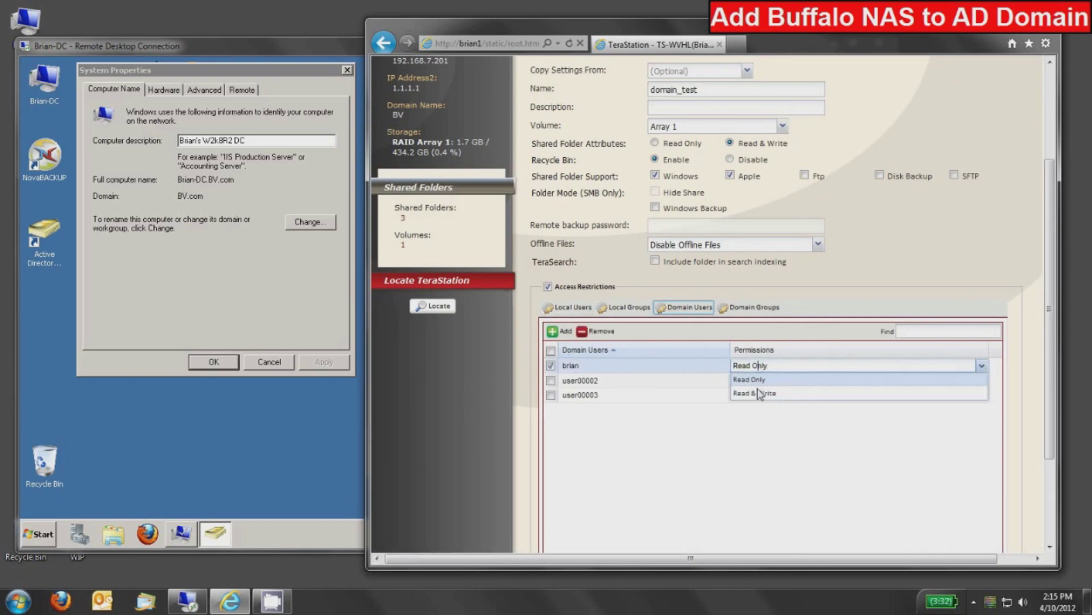
left_click(758, 394)
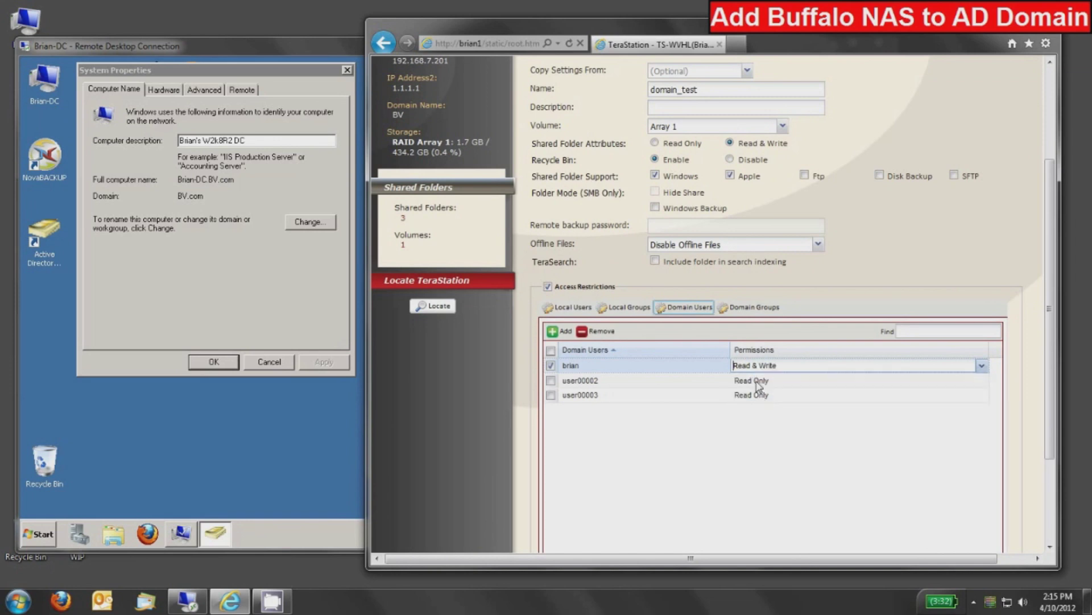
left_click(751, 397)
left_click(758, 425)
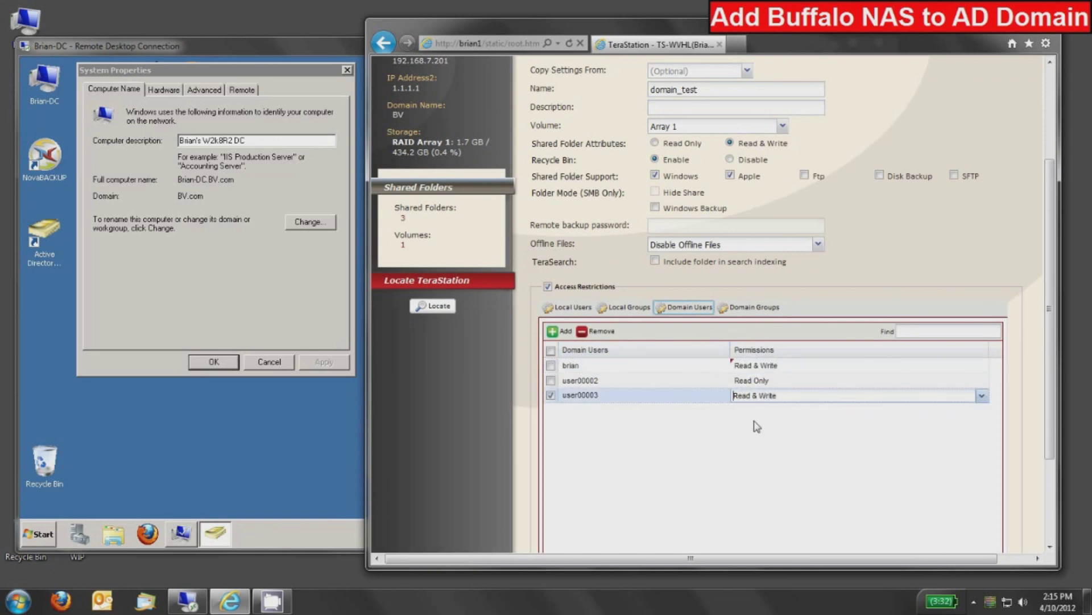
scroll(516, 418, "down", 3)
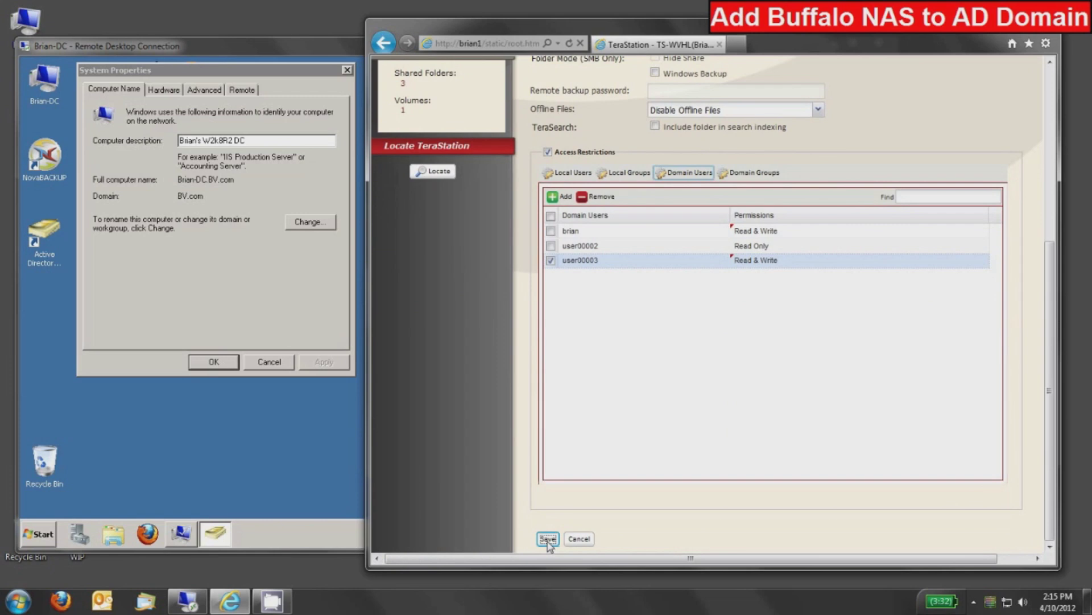
left_click(547, 538)
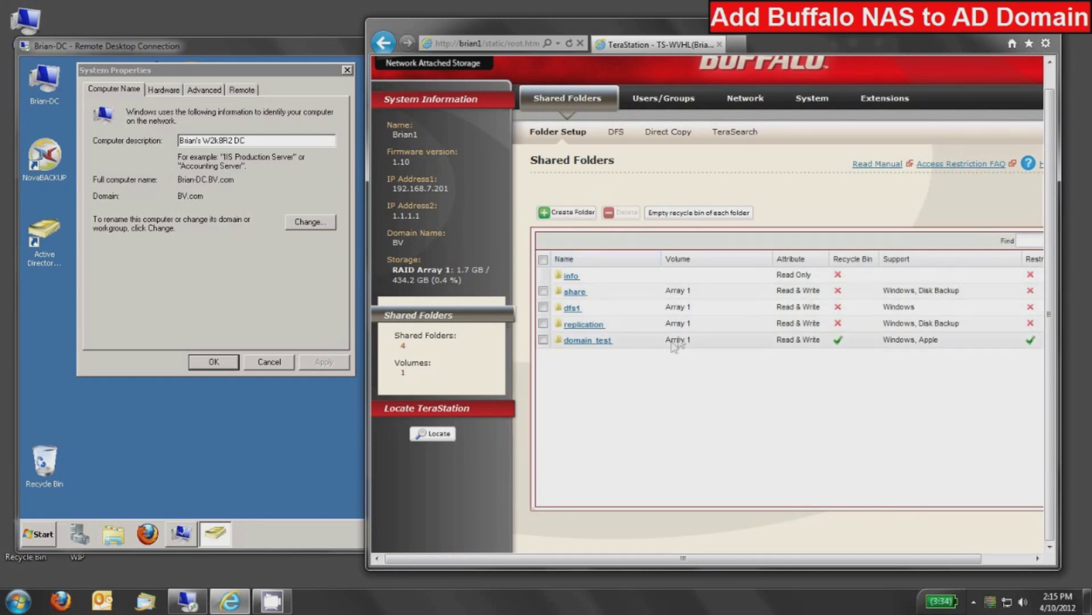
Step: Save the domain_test share and confirm it appears on Array 1 with restrictions enabled
scroll(688, 419, "up", 1)
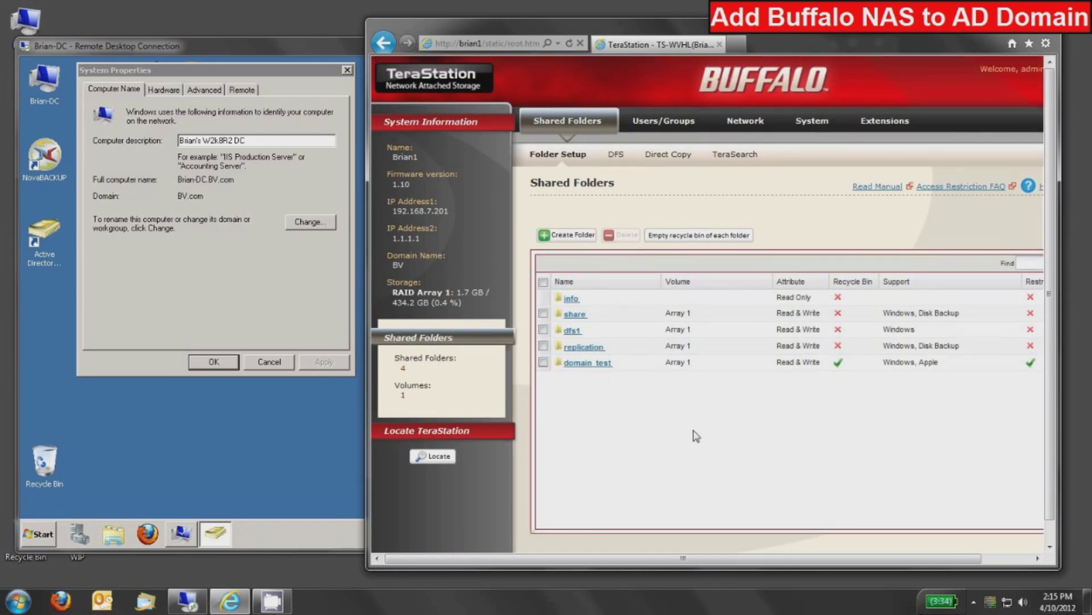